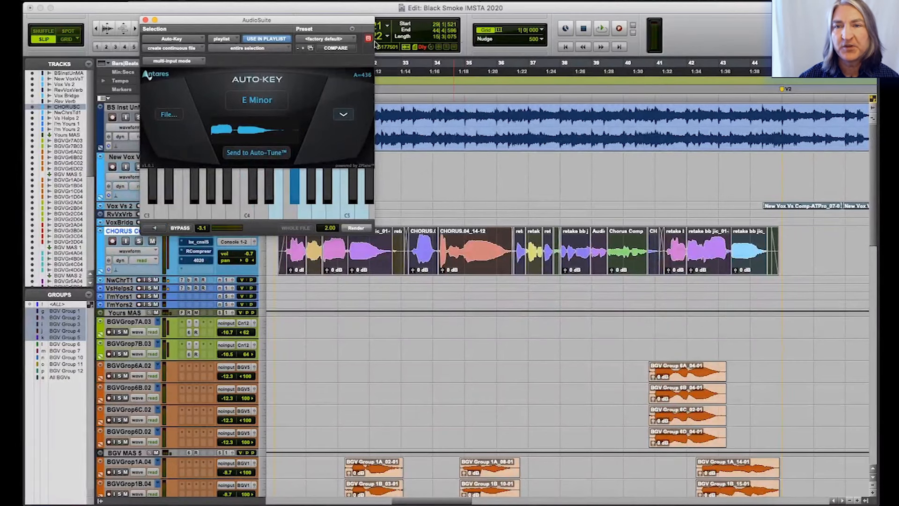
Open Auto-Tune Pro as an AudioSuite pitch-shift plug-in while keeping the Auto-Key window available
left_click(248, 1)
mouse_move(267, 26)
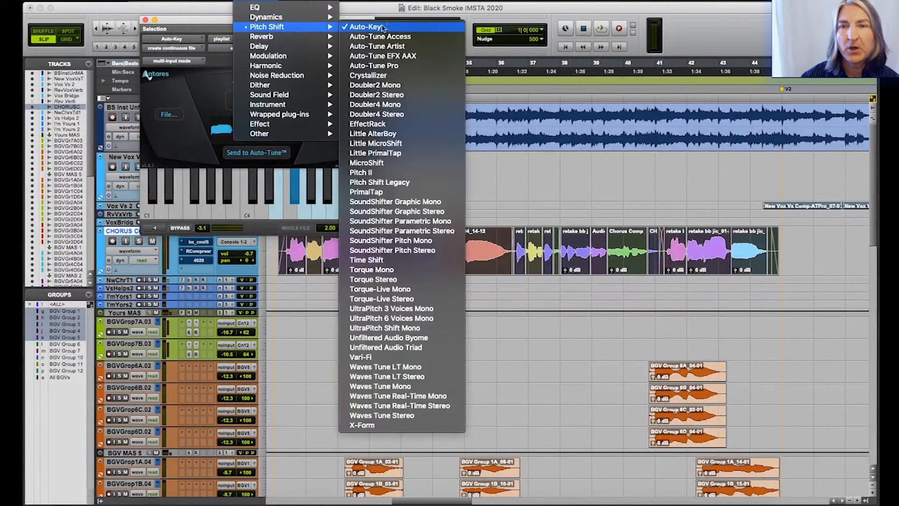
left_click(396, 66)
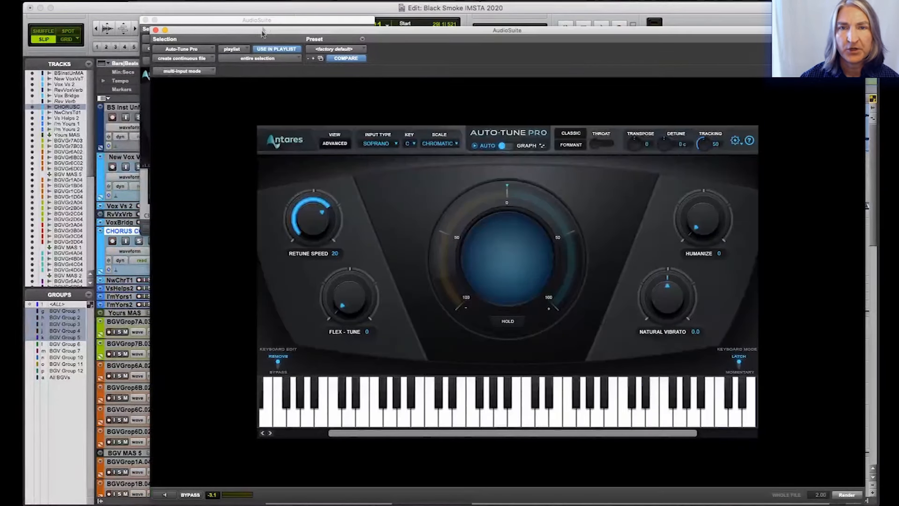
Send the E Minor key from Auto-Key to Auto-Tune Pro and close Auto-Key
left_click_drag(262, 30, 314, 21)
left_click(190, 21)
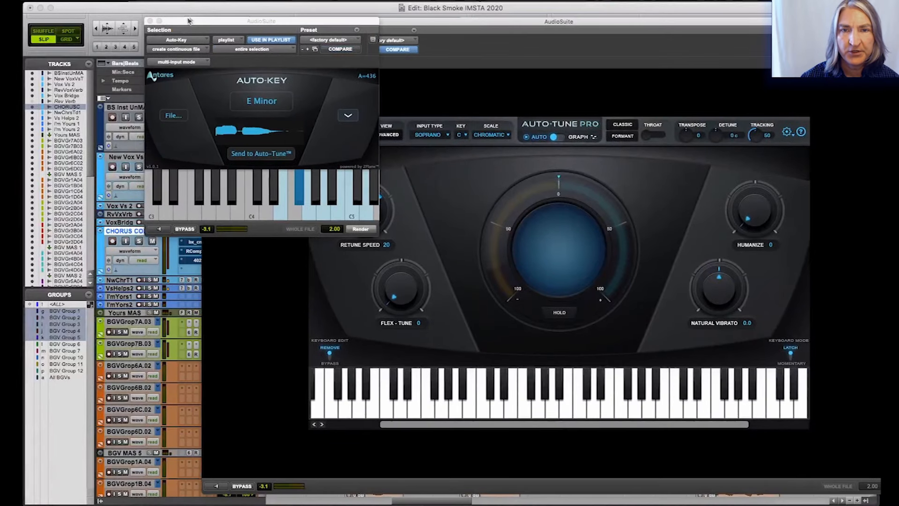
left_click(271, 154)
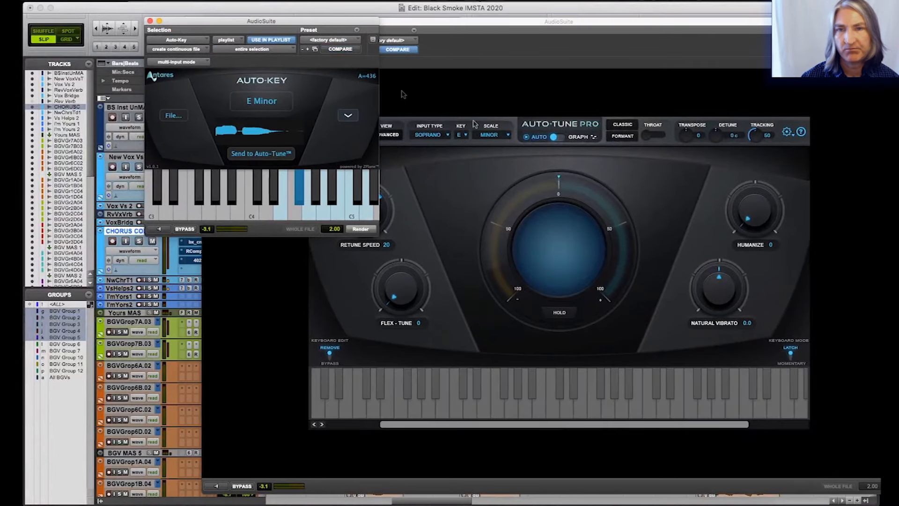
left_click_drag(268, 23, 162, 39)
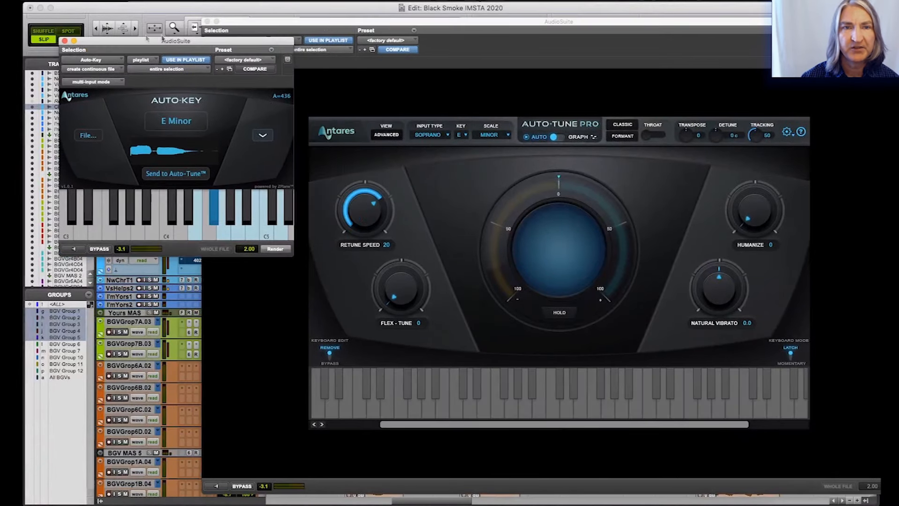
left_click(65, 41)
Set Auto-Tune Pro's input type to Alto/Tenor
left_click_drag(534, 27, 394, 18)
left_click(287, 130)
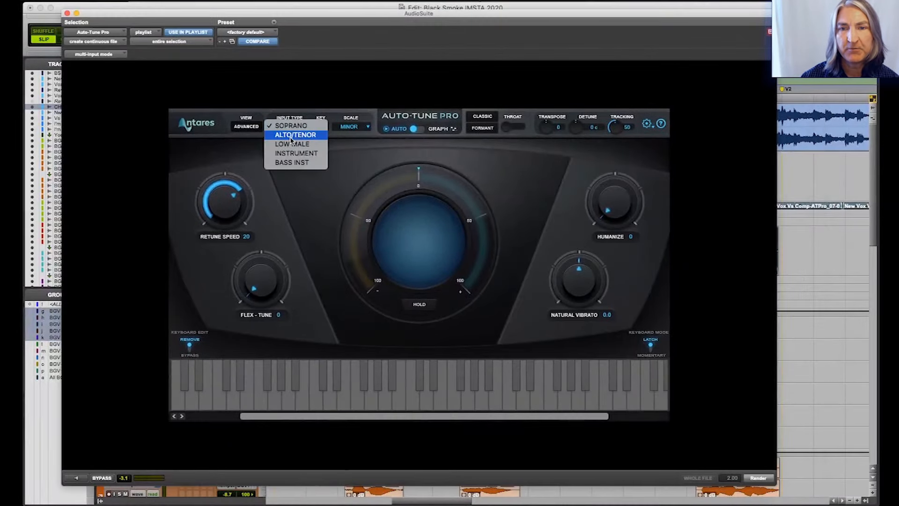
left_click(292, 136)
left_click_drag(380, 14, 355, 10)
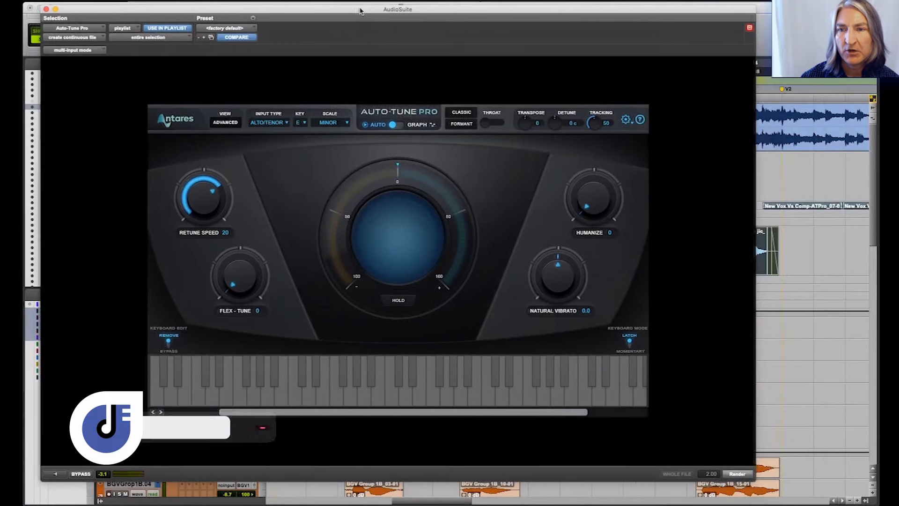
Switch Auto-Tune Pro to Graph mode and enable Formant correction
left_click(409, 125)
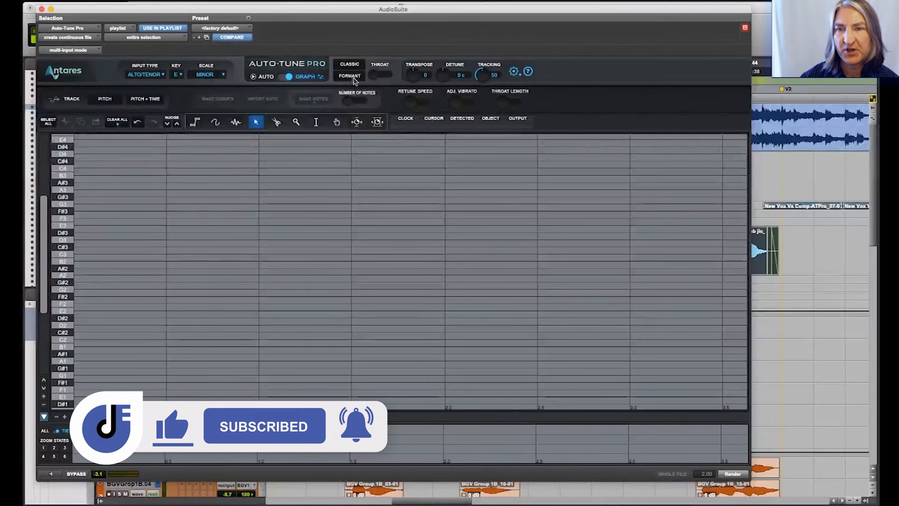
left_click(354, 79)
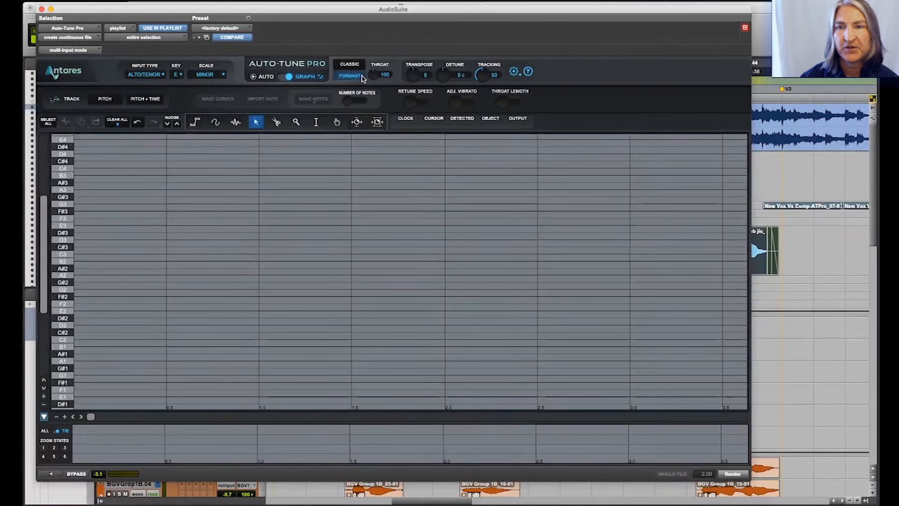
Track the pitch of the selected chorus vocal by playing it through the Auto-Tune Pro preview
left_click(106, 100)
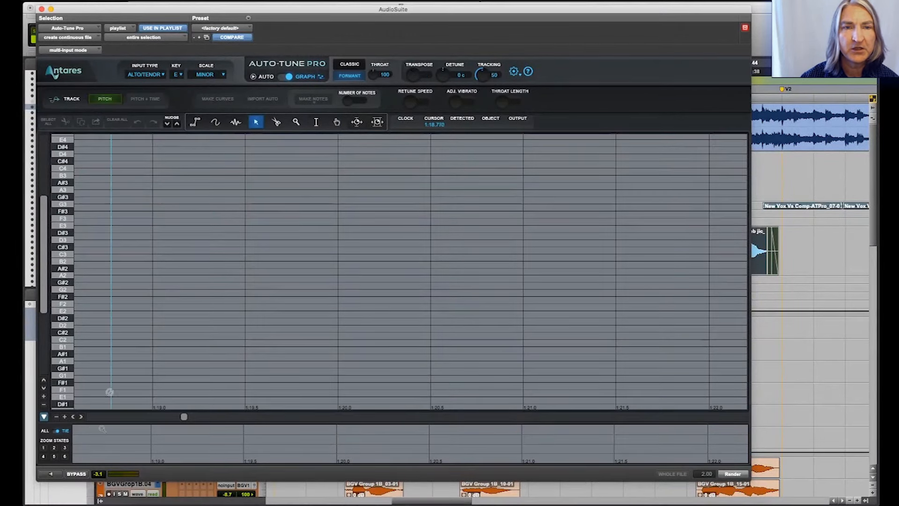
left_click(51, 474)
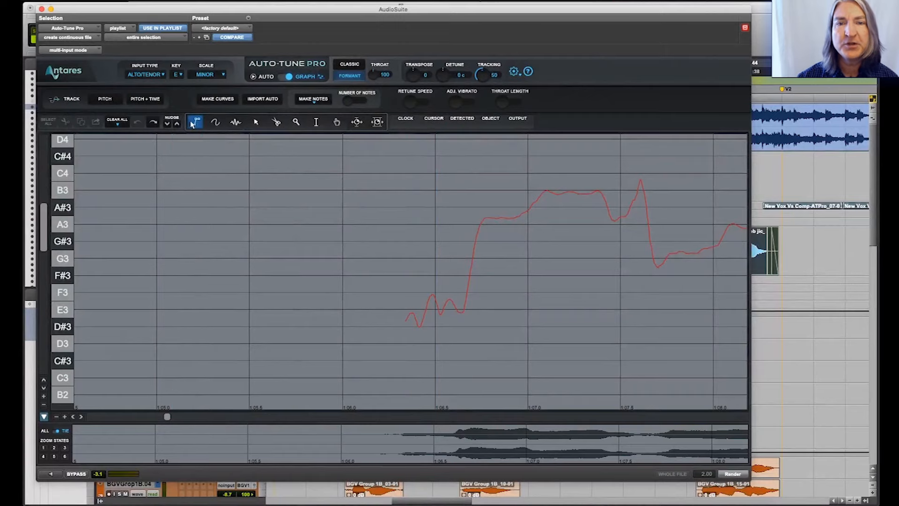
Draw straight correction lines on E3, A3 and B3 over the first three notes of the opening vocal phrase
scroll(426, 352, "right", 5)
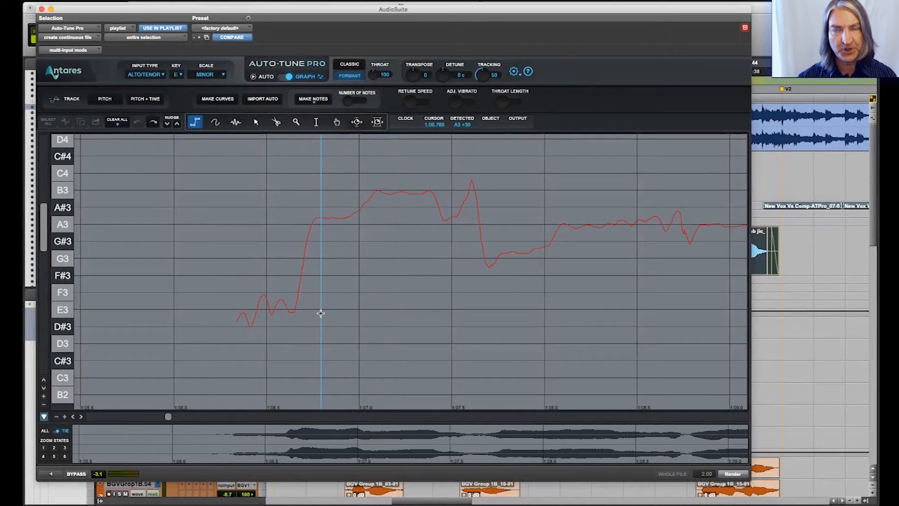
left_click(239, 310)
double_click(293, 309)
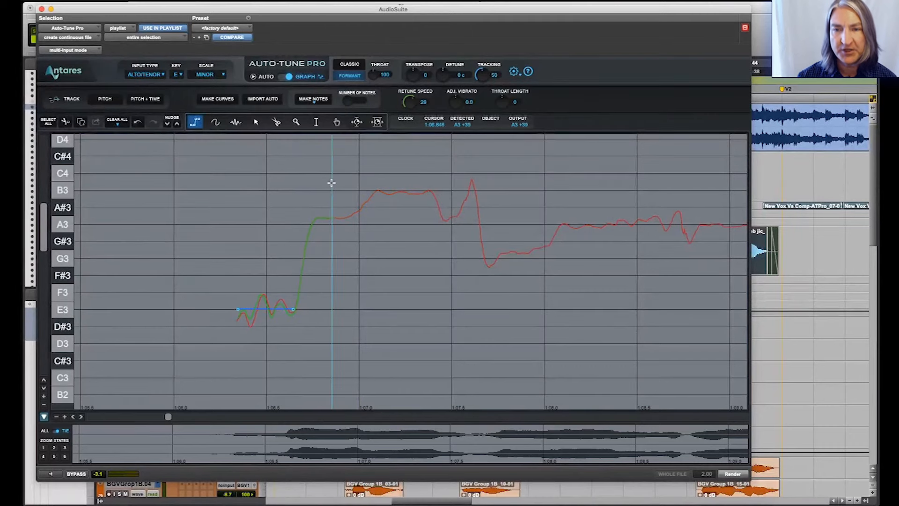
left_click(311, 225)
double_click(355, 224)
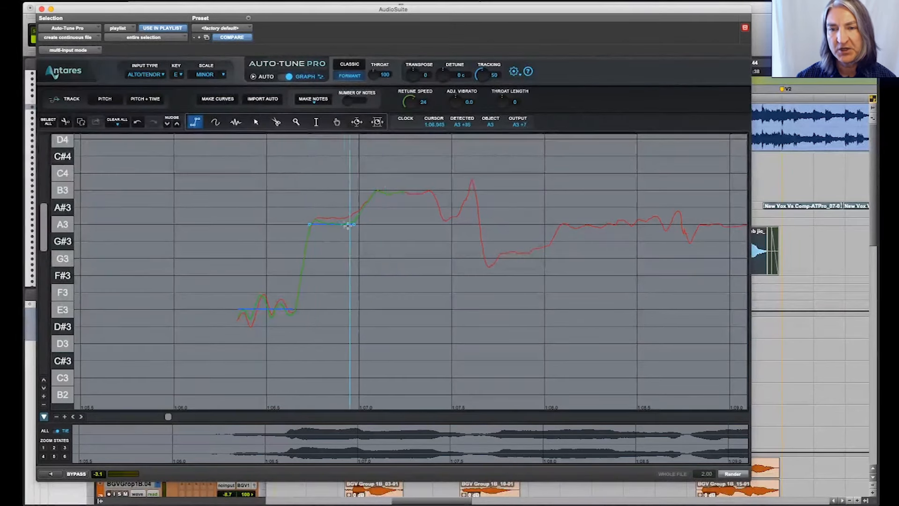
left_click(378, 191)
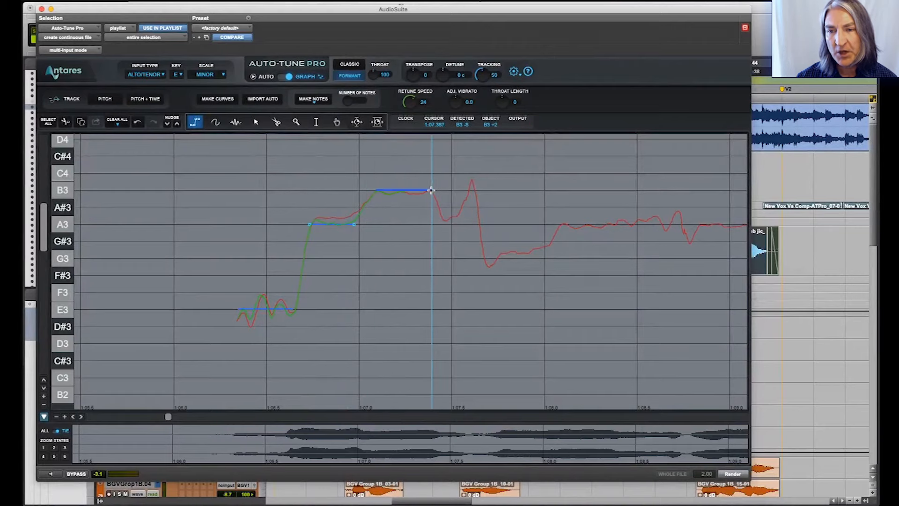
double_click(432, 190)
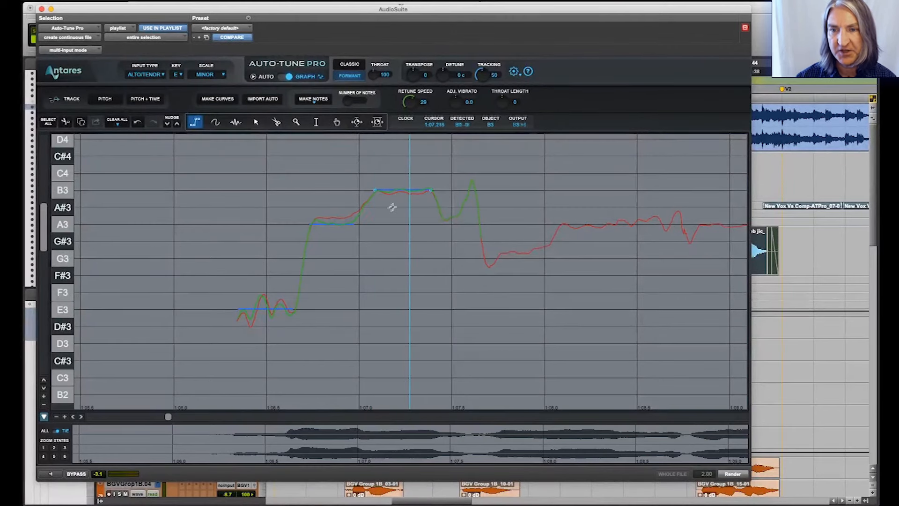
Try a B3 correction line across the pitch dip with a retune speed of 342, and remove it again
left_click_drag(427, 191, 477, 191)
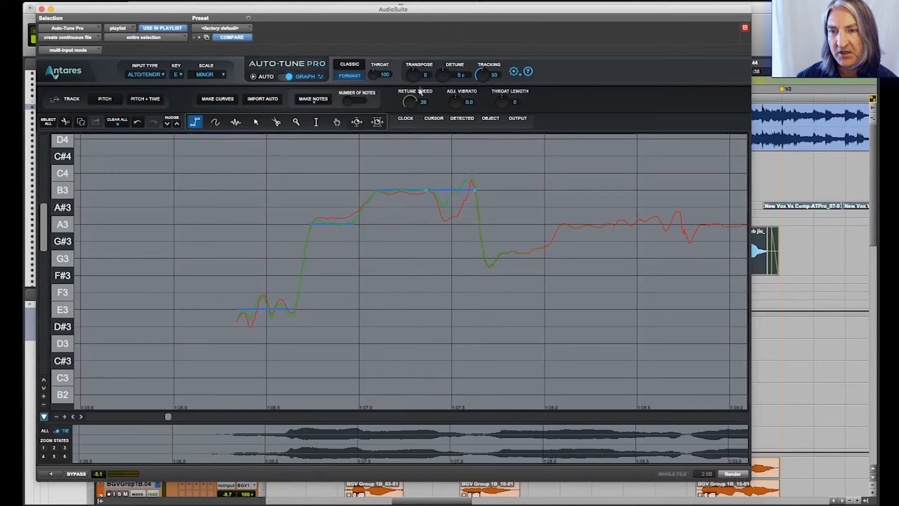
left_click_drag(412, 94, 414, 75)
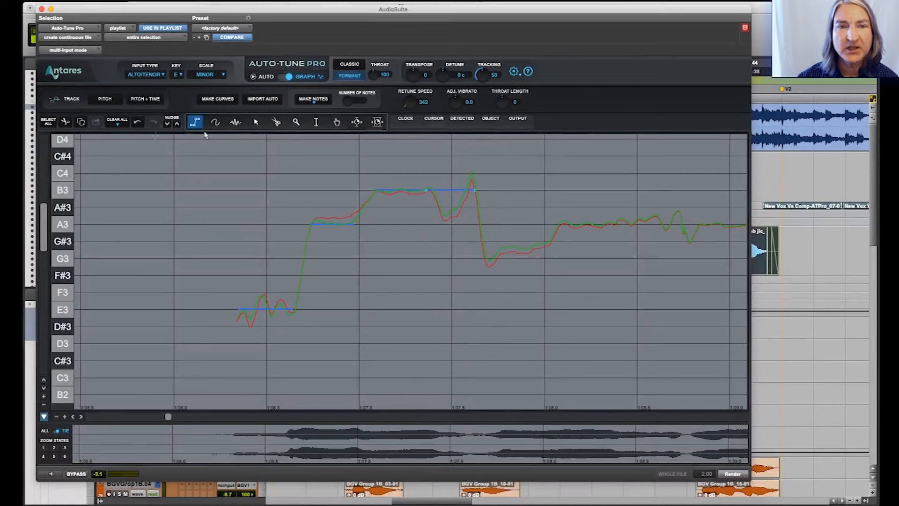
left_click(69, 122)
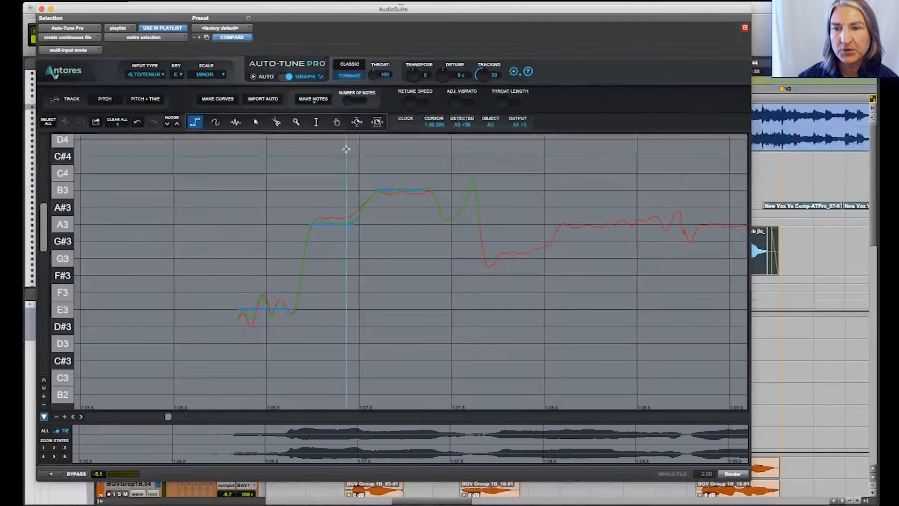
Draw correction lines on A3 over the short dip and on G3 over the note that follows the peak
left_click(443, 224)
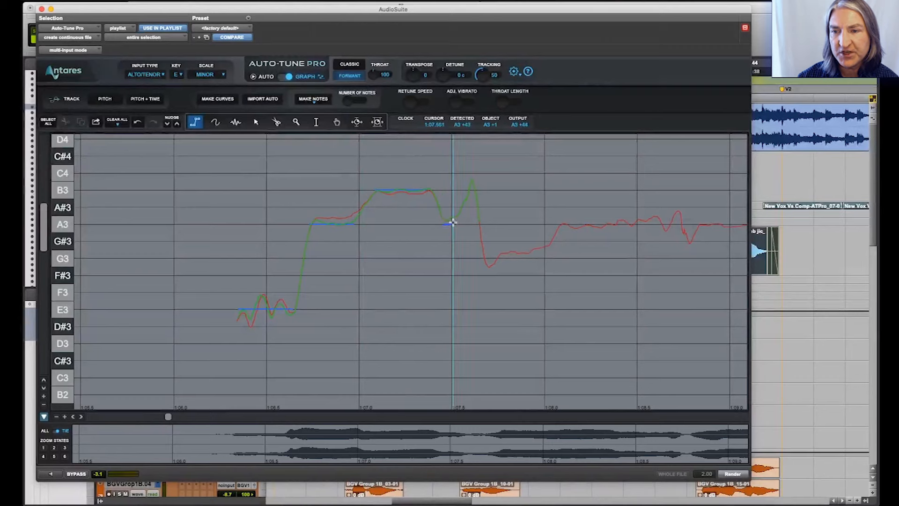
double_click(456, 224)
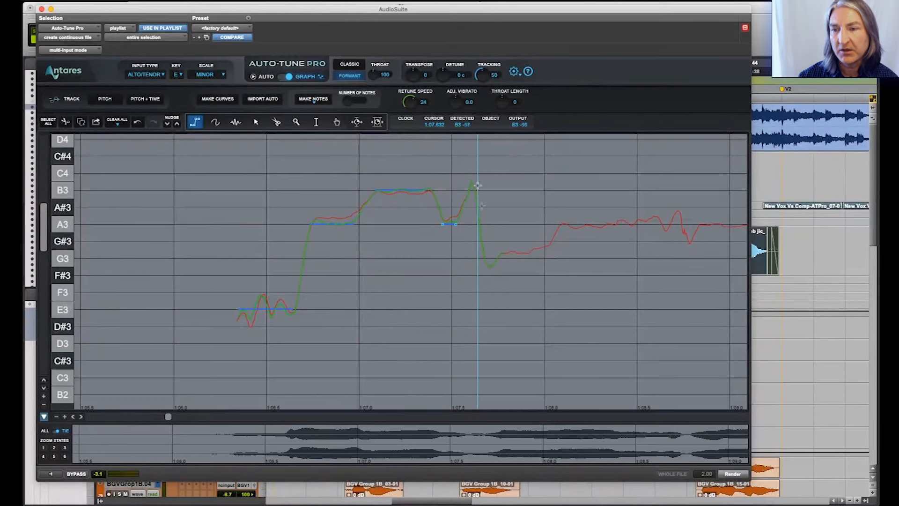
left_click(487, 258)
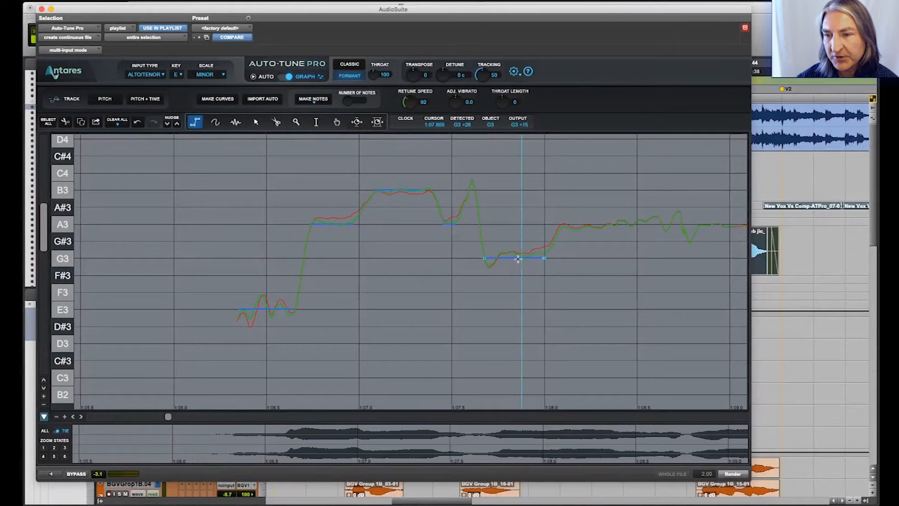
Draw two A3 correction lines either side of the wobble and a B3 line over the next sustained note, and preview the phrase
scroll(513, 245, "right", 10)
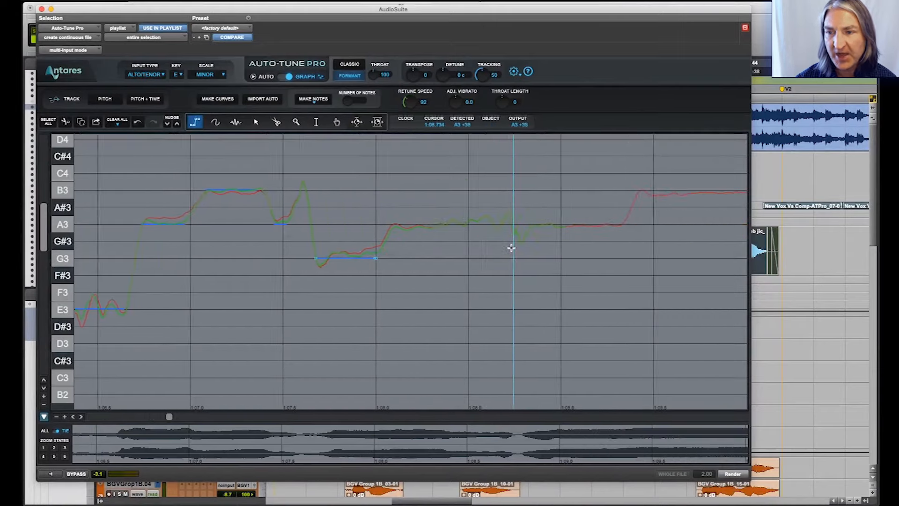
scroll(290, 241, "right", 2)
left_click(173, 225)
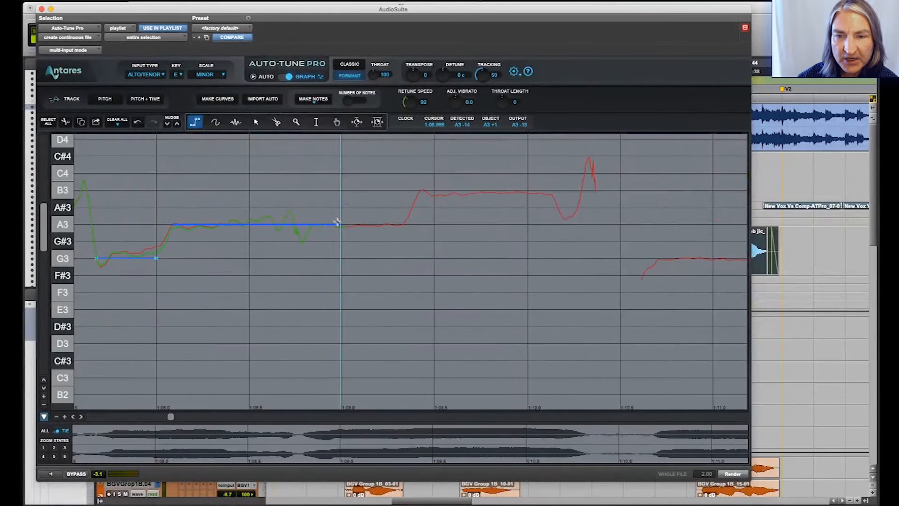
double_click(293, 225)
left_click(310, 225)
double_click(401, 225)
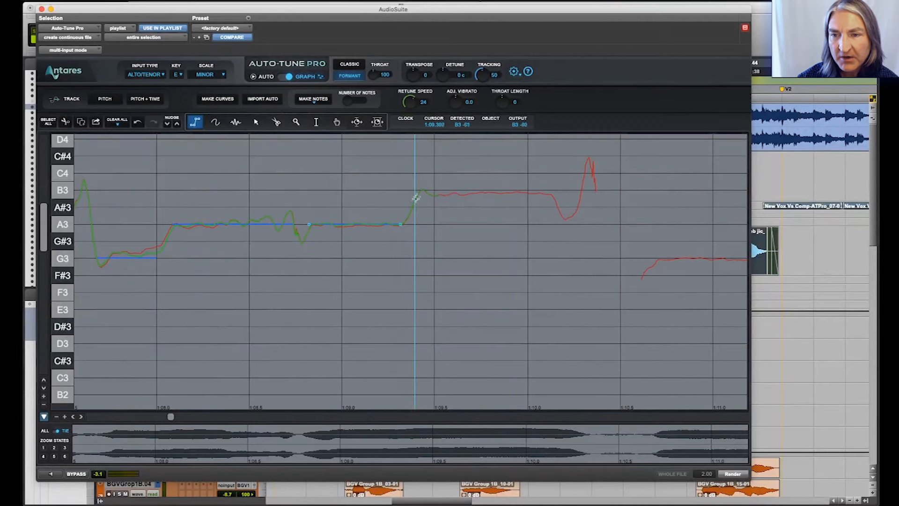
left_click(421, 191)
double_click(552, 191)
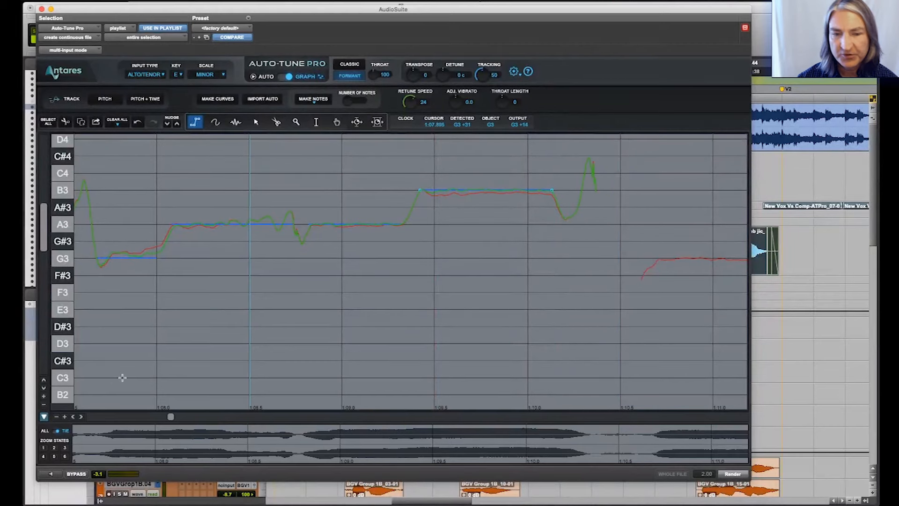
left_click(52, 474)
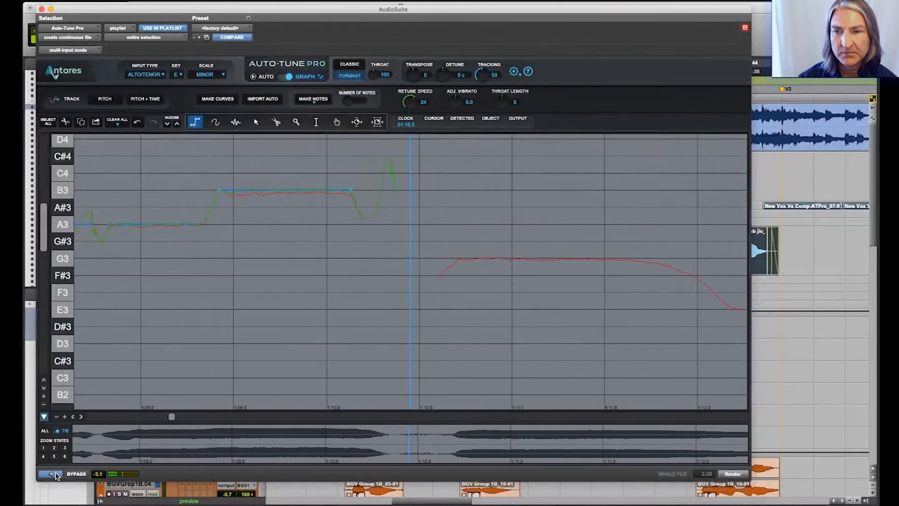
left_click(56, 475)
Draw correction lines on A3 over the short dip and on G3 over the next sustained note, ending before its downward glide
left_click(240, 224)
double_click(252, 224)
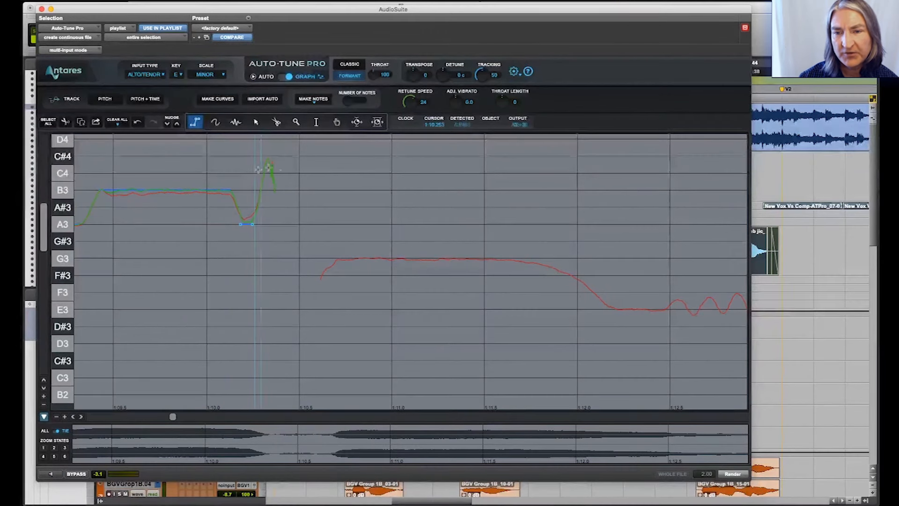
left_click(335, 258)
double_click(549, 258)
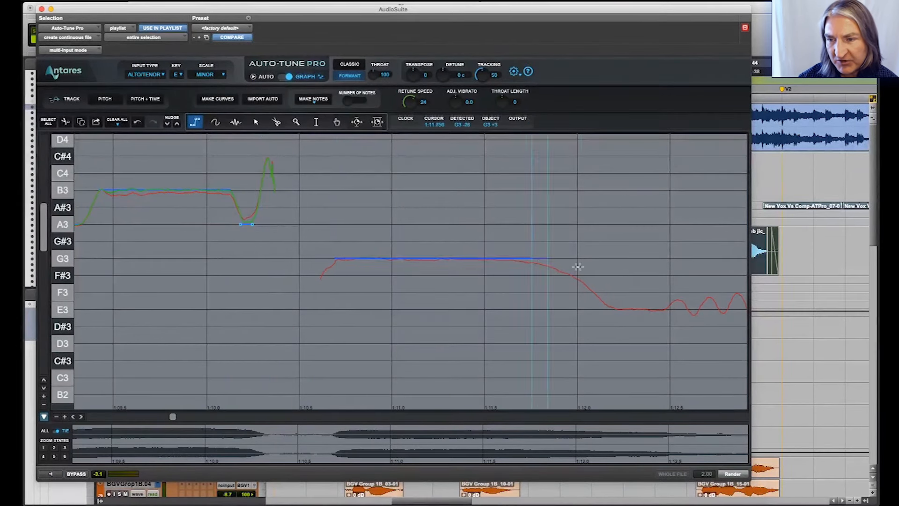
double_click(510, 258)
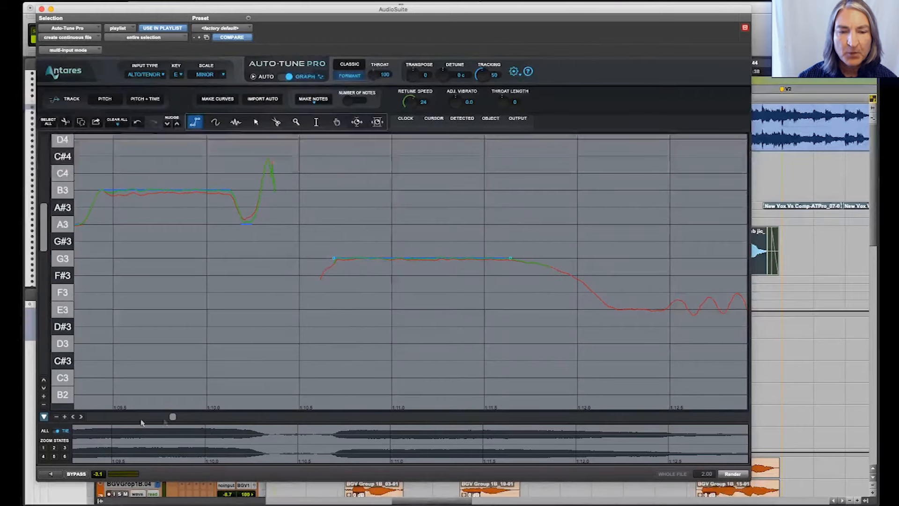
Draw an E3 correction line over the vibrato note that ends the phrase
left_click_drag(175, 415, 177, 415)
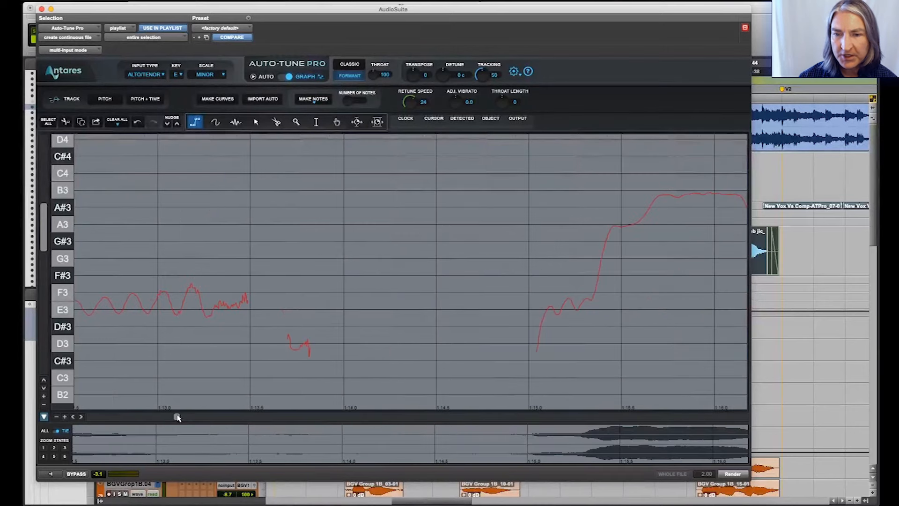
left_click(73, 417)
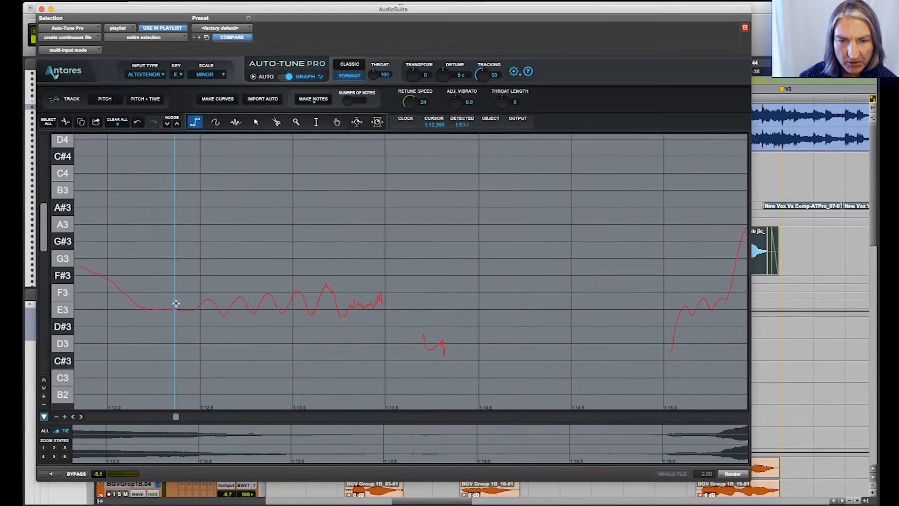
double_click(390, 309)
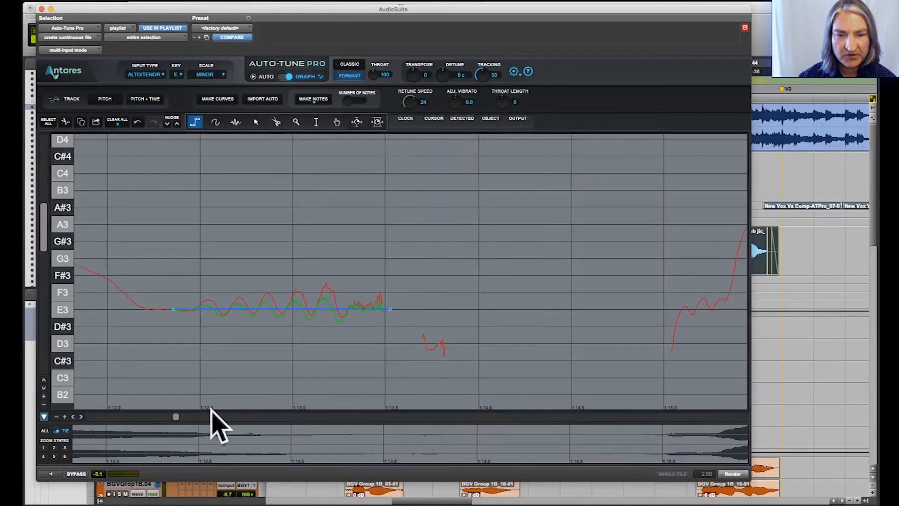
Draw correction lines on E3 and A3 over the first two notes of the following vocal phrase
scroll(532, 282, "right", 8)
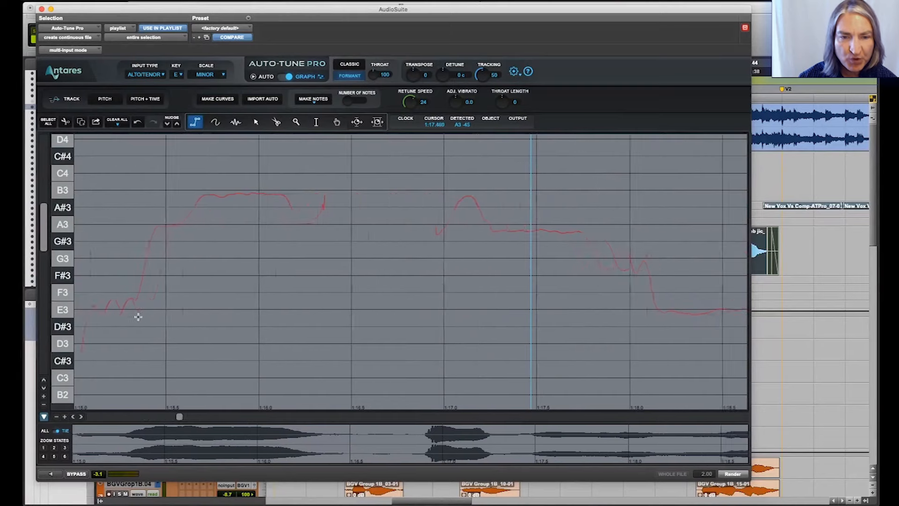
scroll(136, 315, "right", 5)
scroll(137, 311, "left", 2)
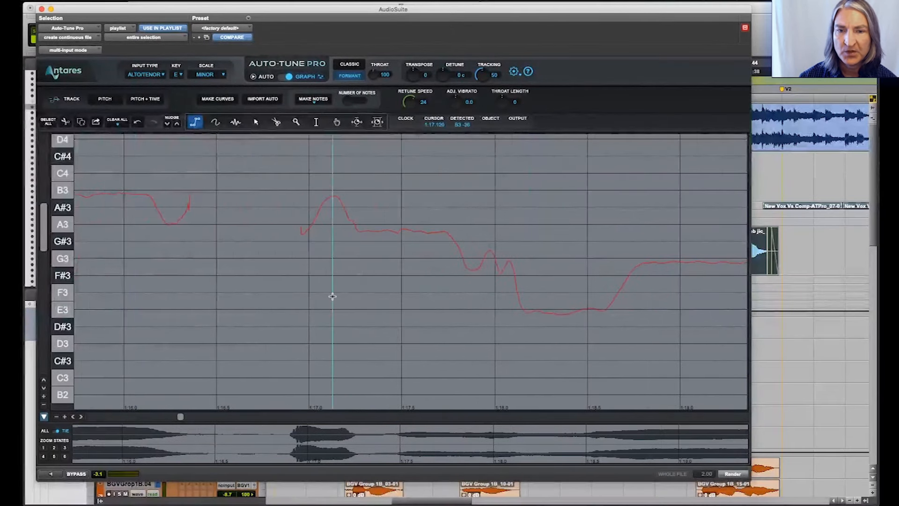
scroll(332, 296, "left", 5)
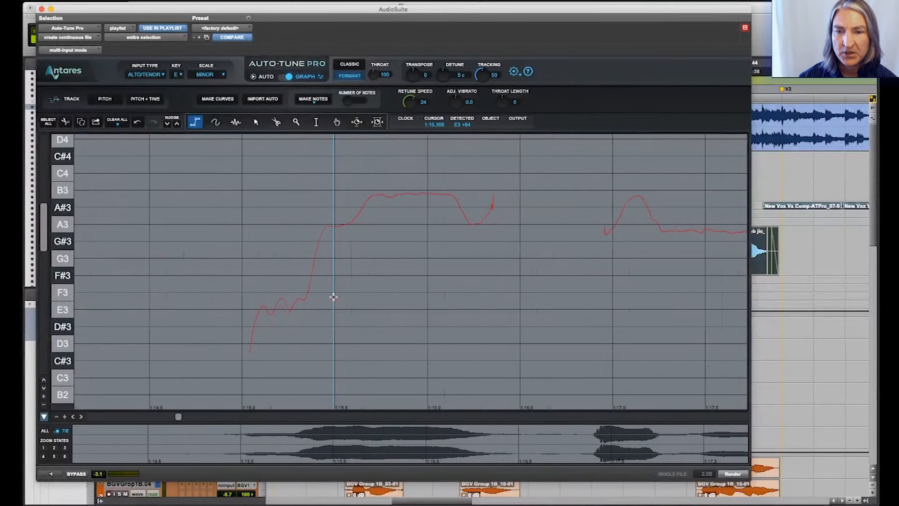
left_click(260, 310)
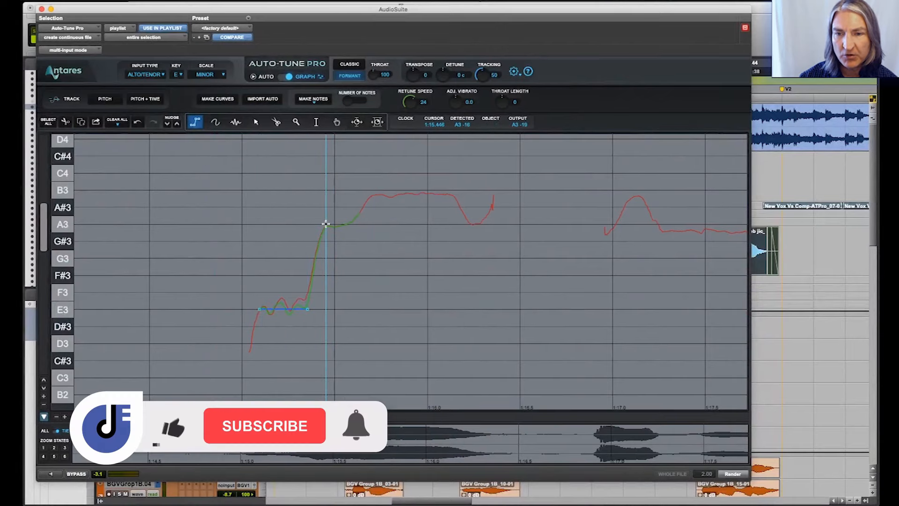
double_click(355, 225)
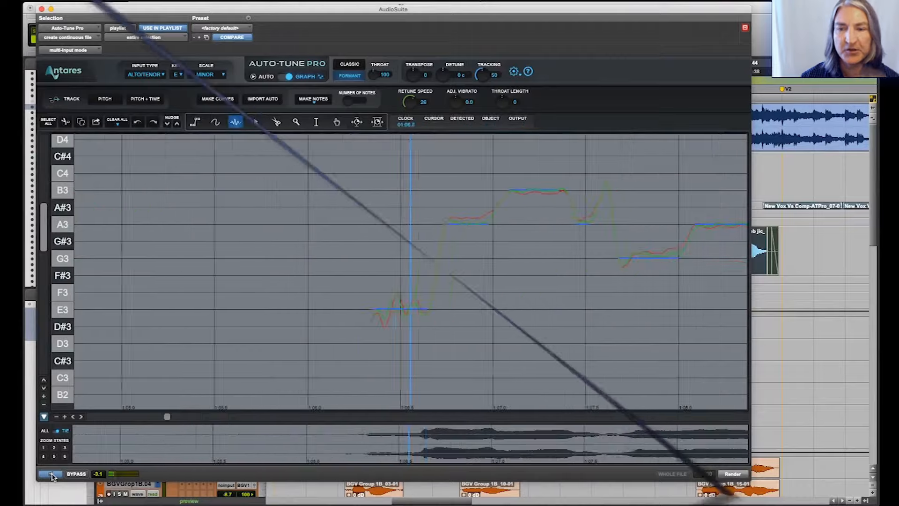